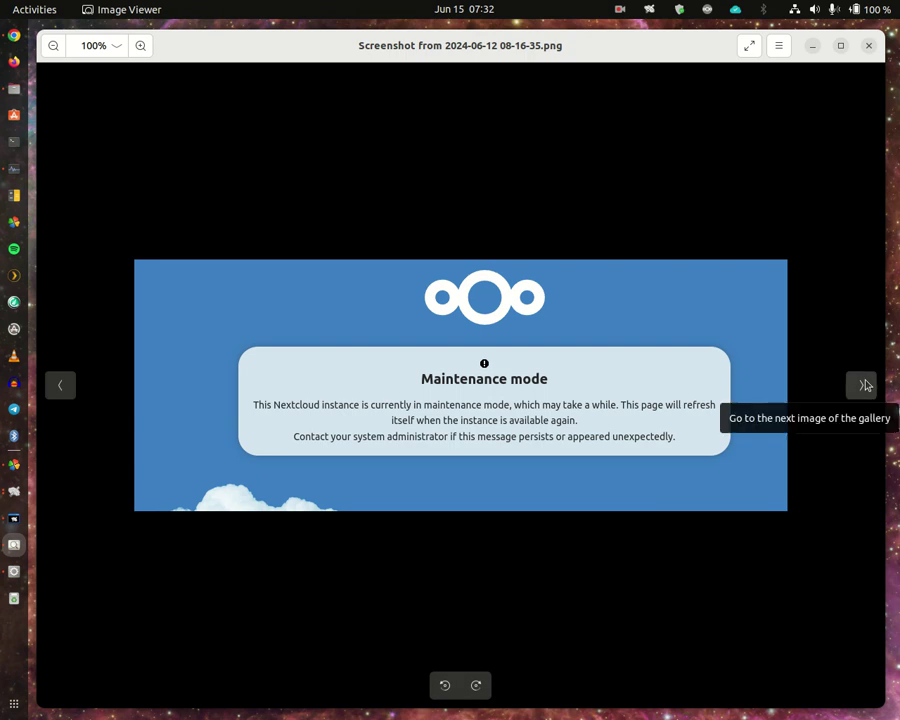
Page forward three images from the maintenance-mode screenshot to the changed template files listing
left_click(866, 385)
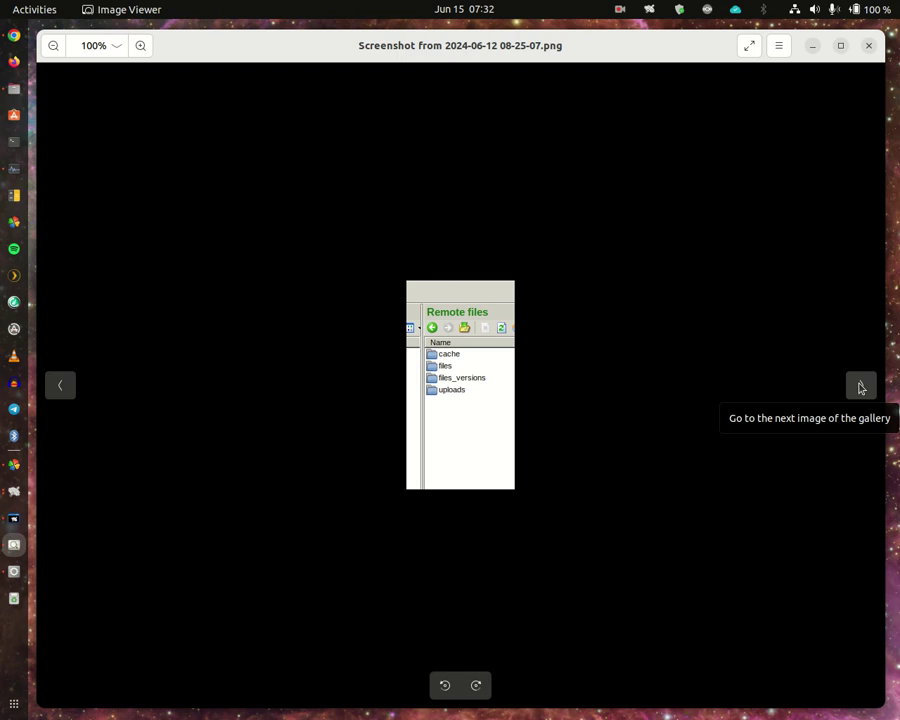
left_click(860, 387)
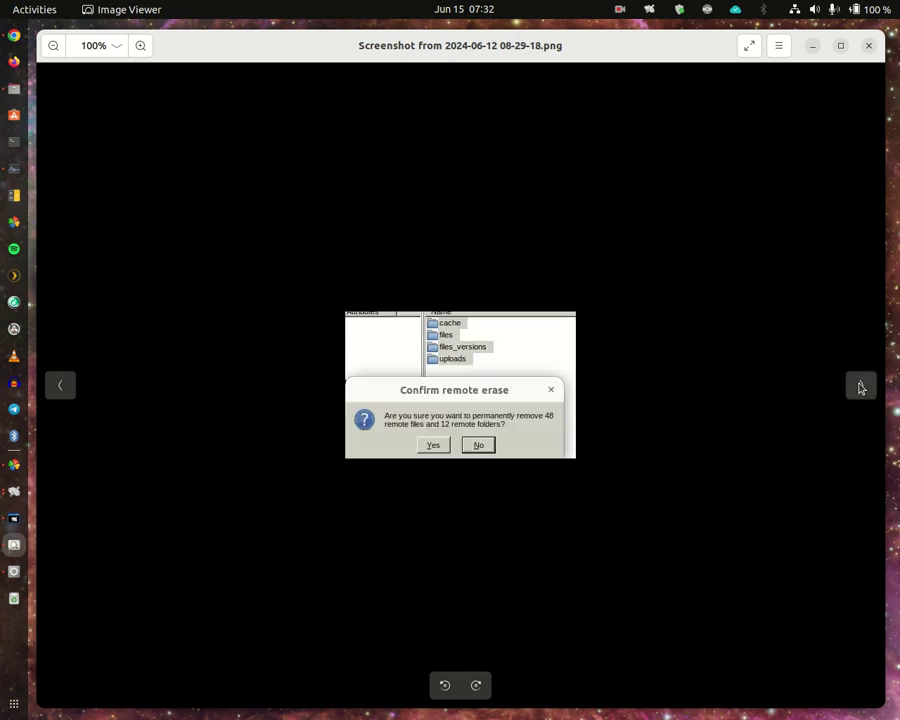
left_click(860, 387)
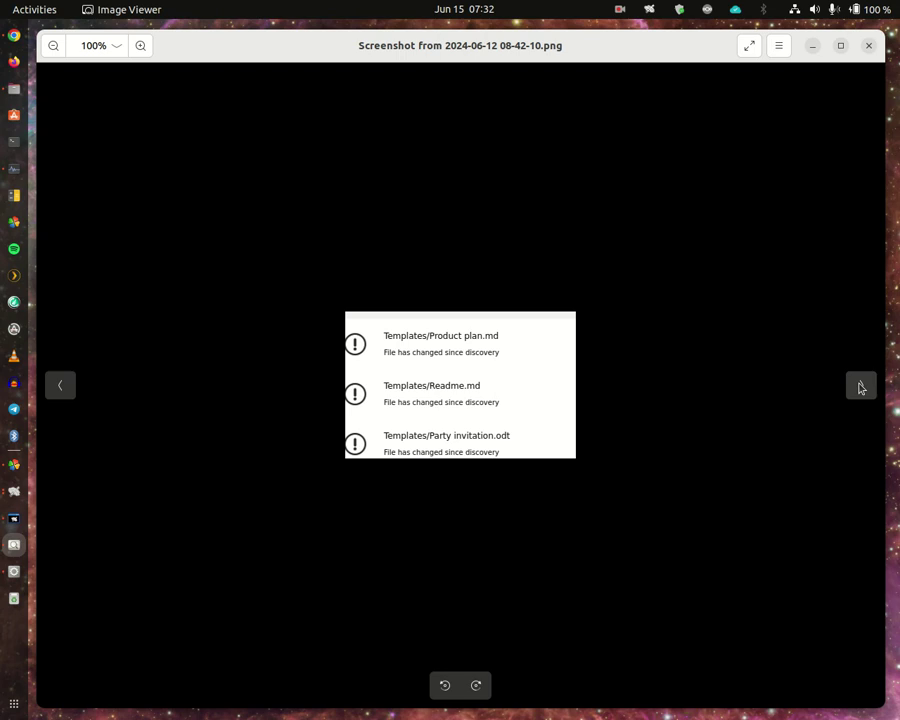
Page forward four images through the remote files_versions listings
left_click(860, 387)
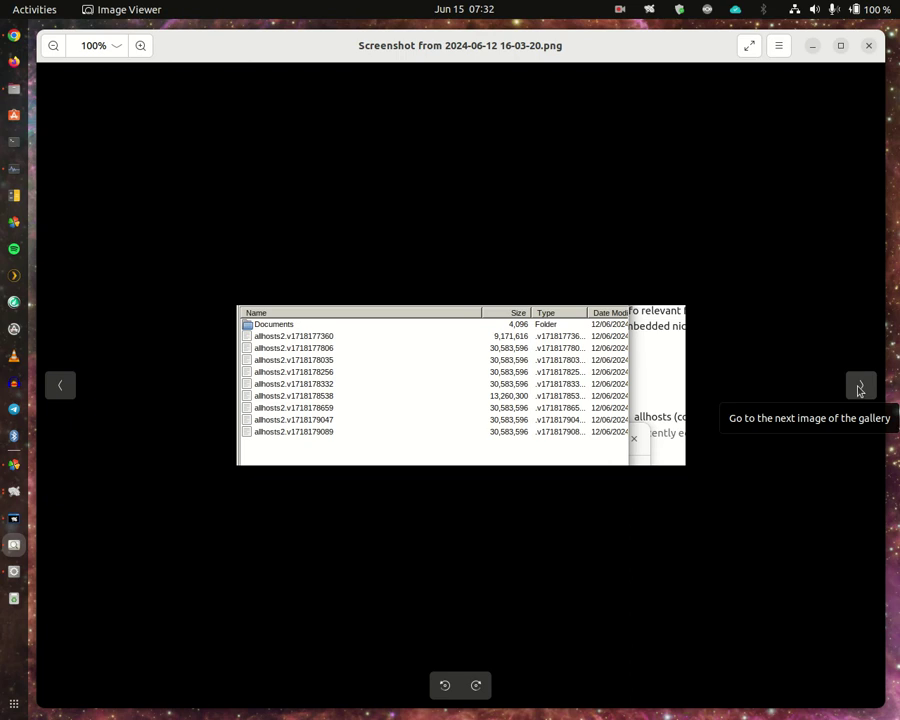
left_click(860, 389)
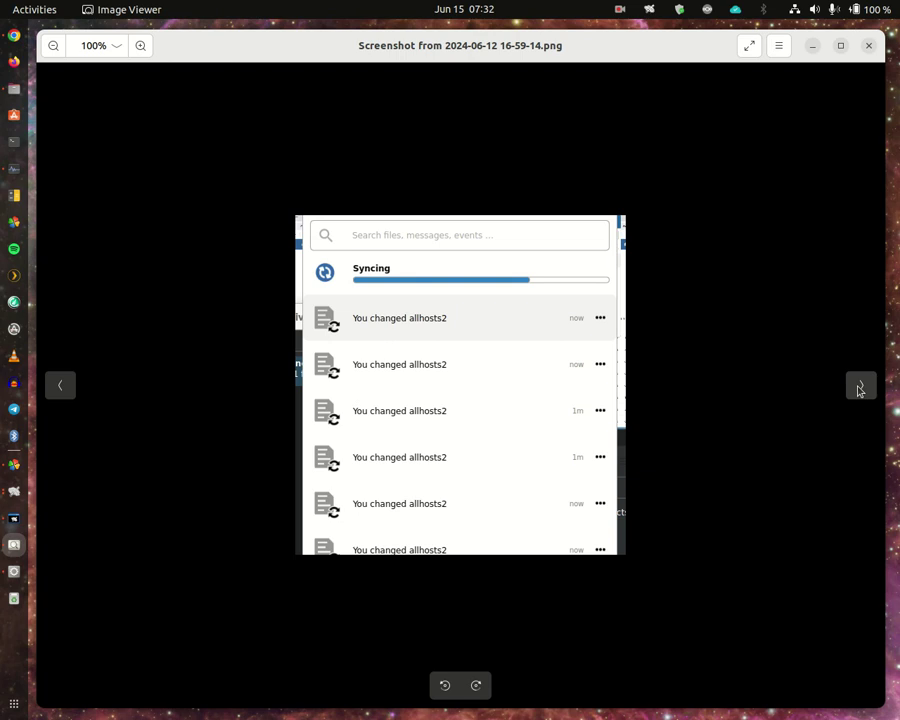
left_click(860, 389)
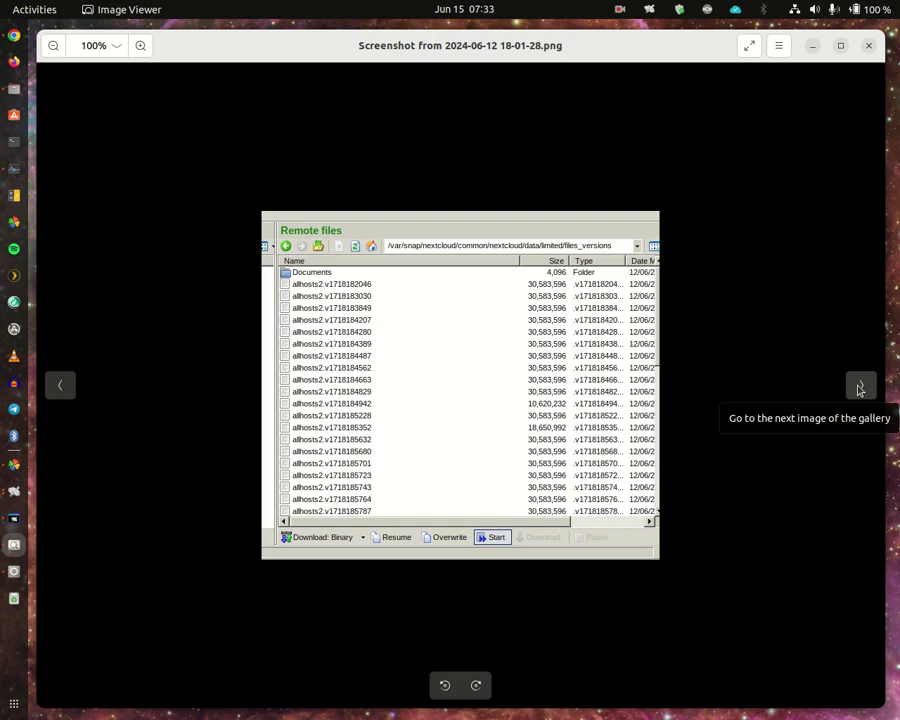
left_click(859, 388)
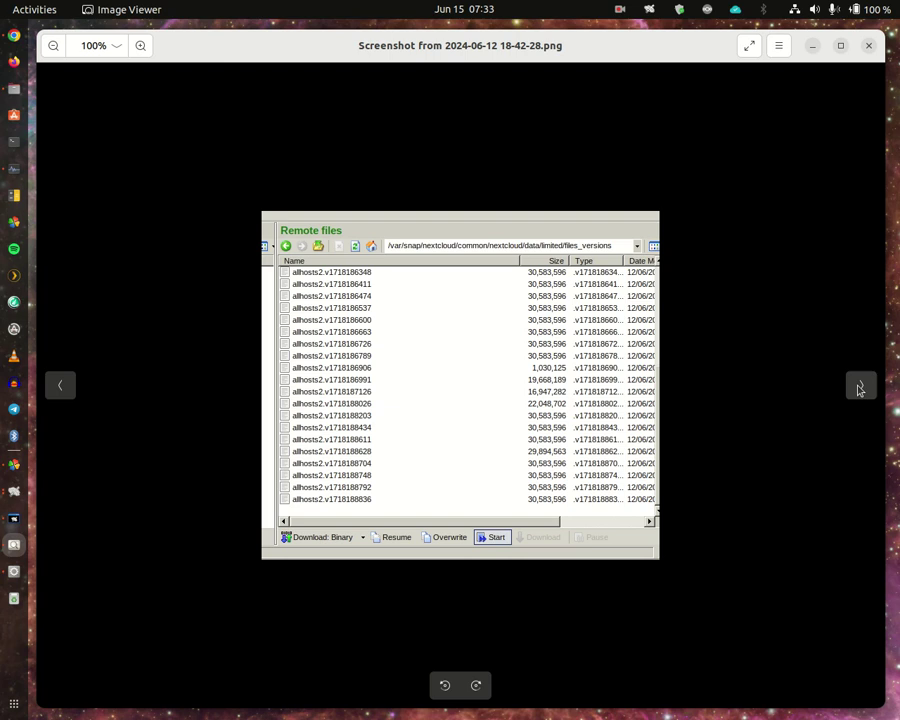
Open and dismiss the image context menu, then advance to the allhosts4 Sync Conflict screenshot
right_click(859, 388)
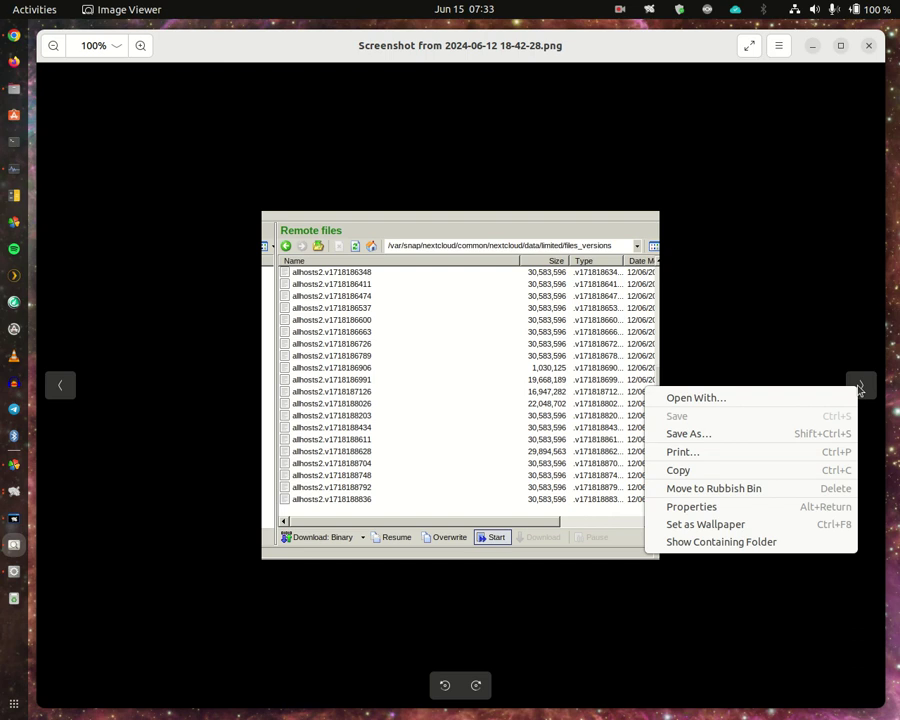
left_click(859, 388)
left_click(859, 388)
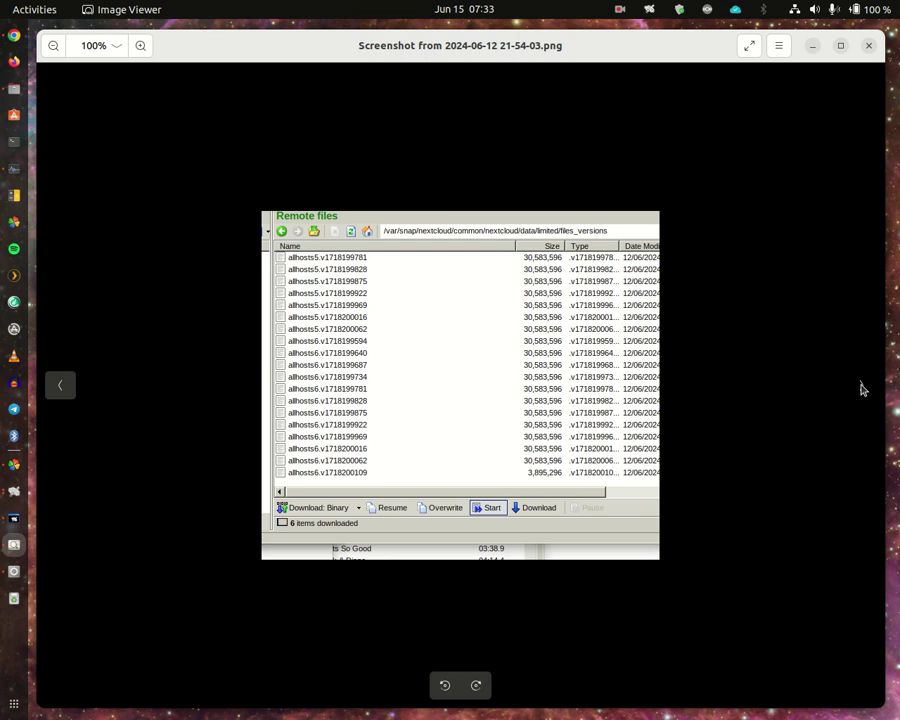
left_click(862, 388)
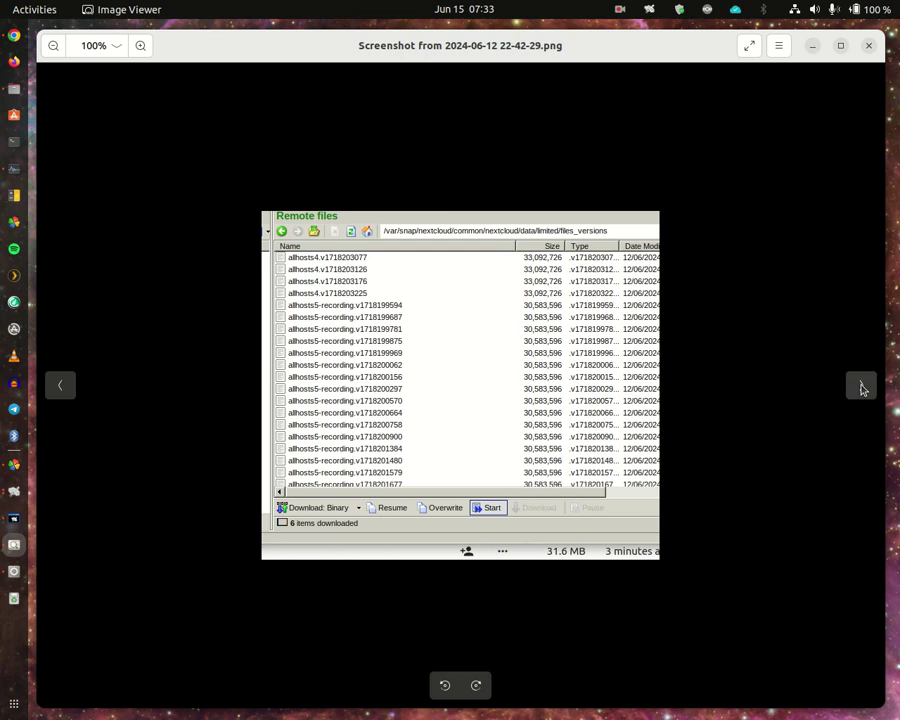
left_click(862, 388)
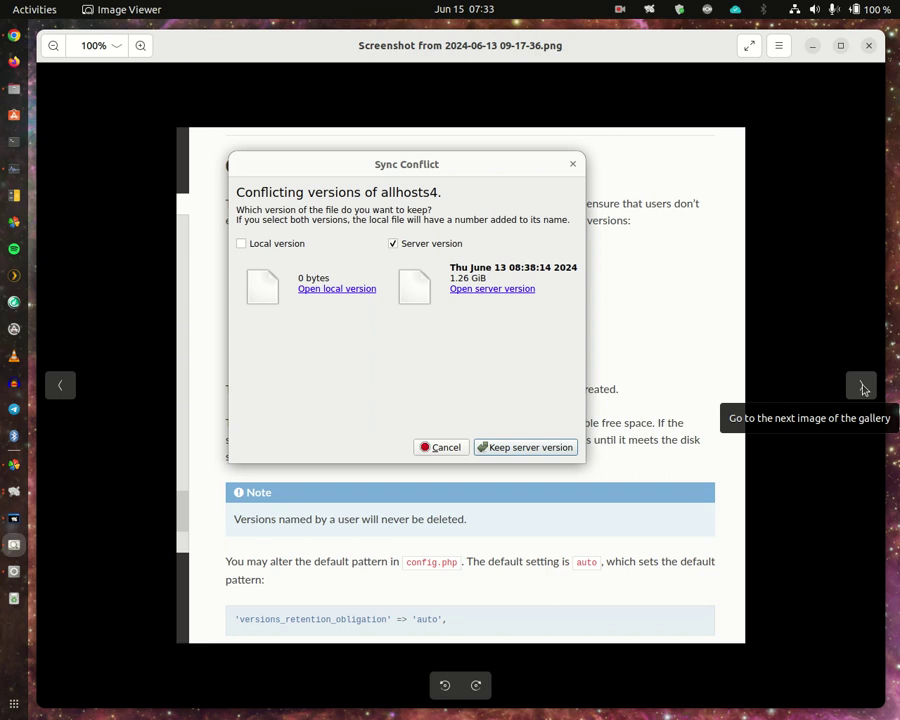
Step forward, back, and forward again to the file picker with 1.4 GB allhosts4 selected
left_click(862, 388)
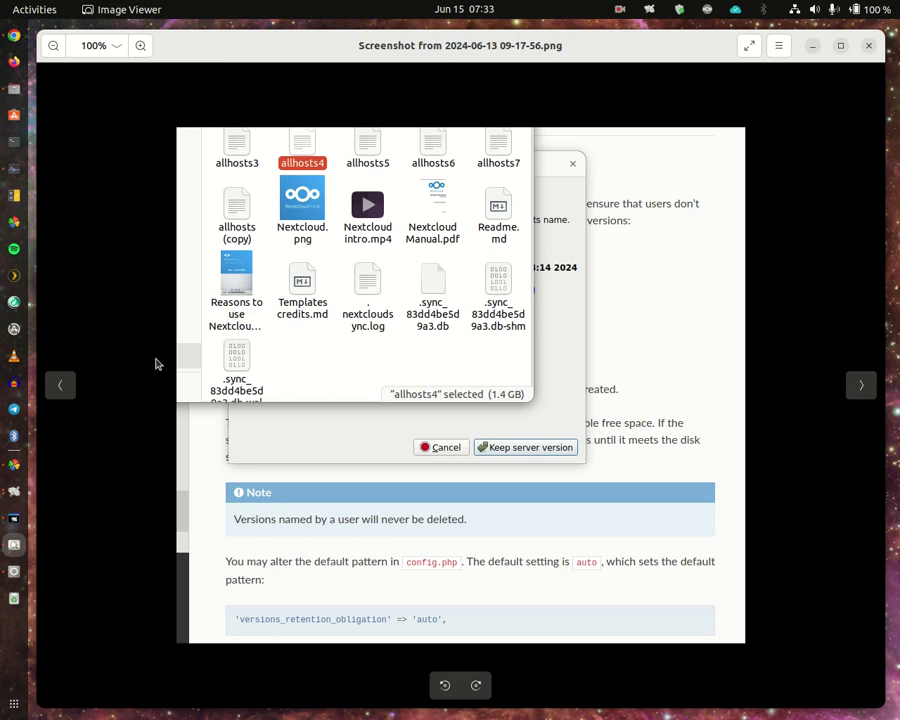
left_click(61, 388)
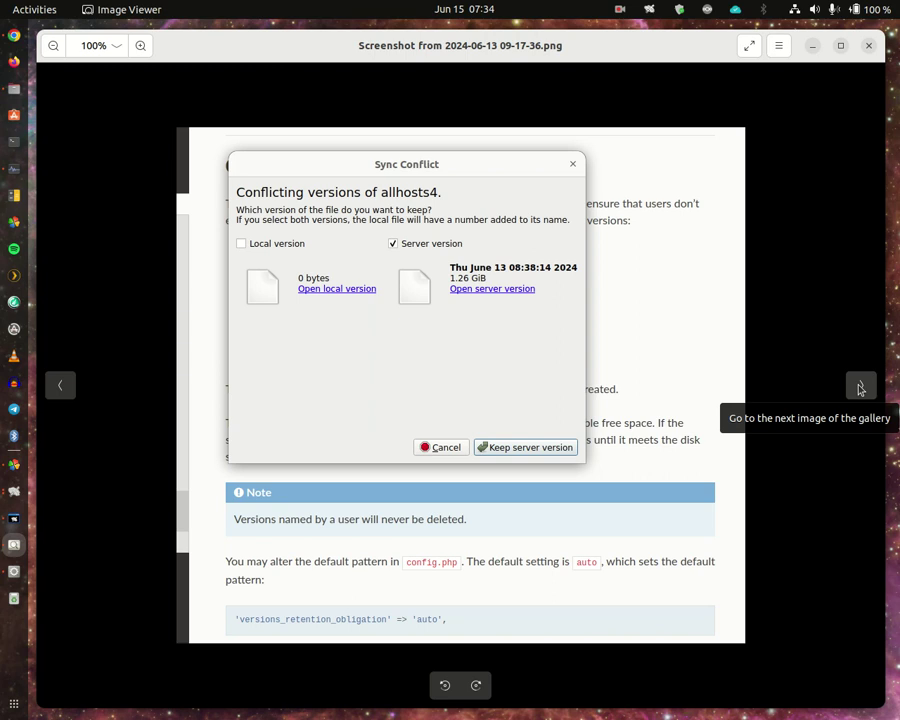
left_click(860, 388)
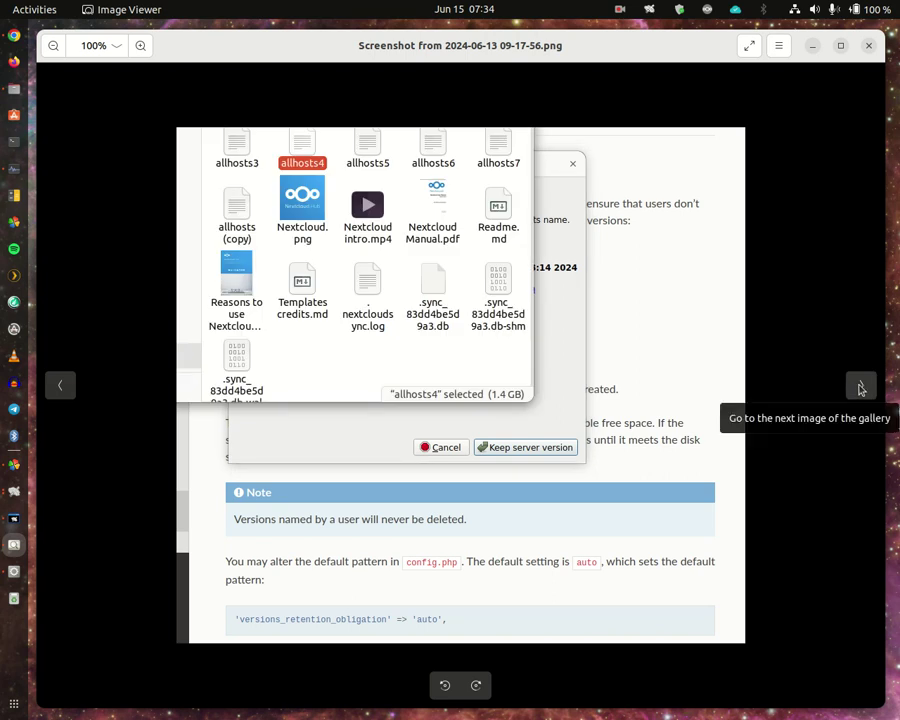
Advance four images past the 'Moving file failed' error to the zero-byte allhosts2 version listing
left_click(860, 388)
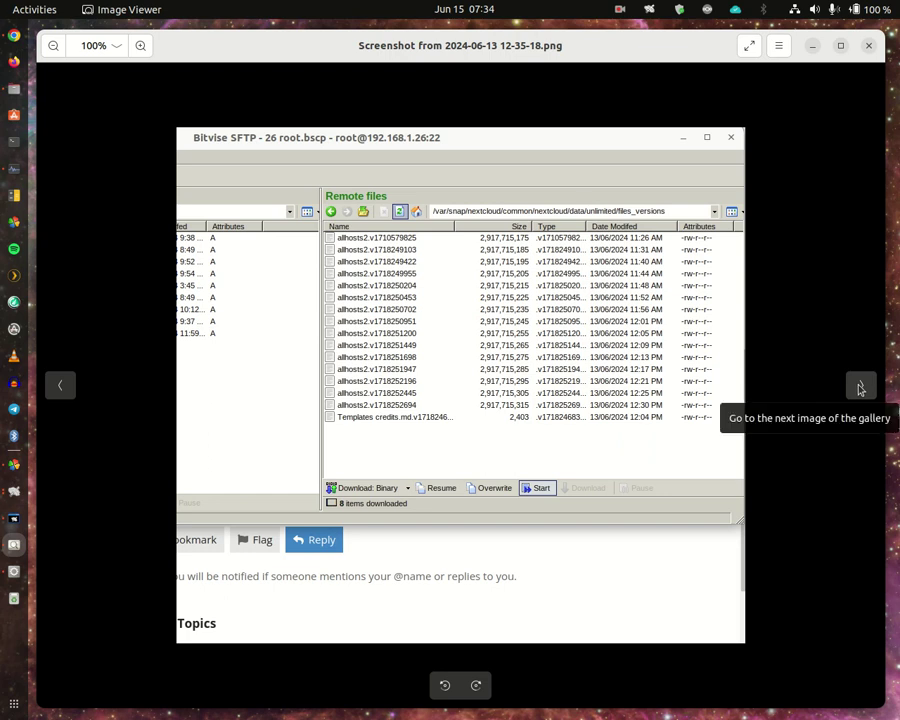
left_click(860, 388)
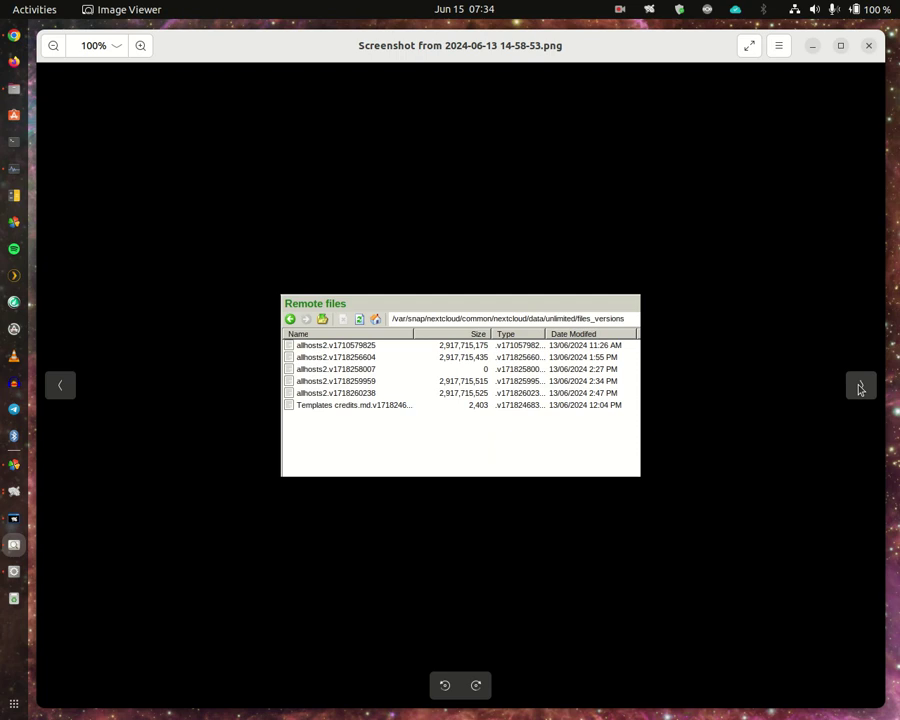
left_click(860, 388)
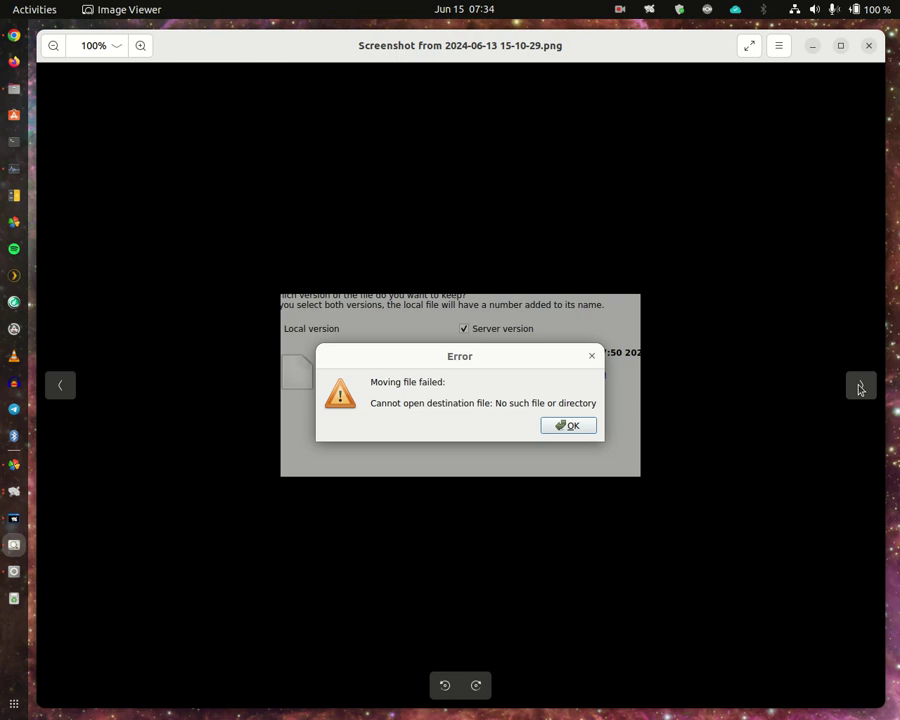
left_click(860, 386)
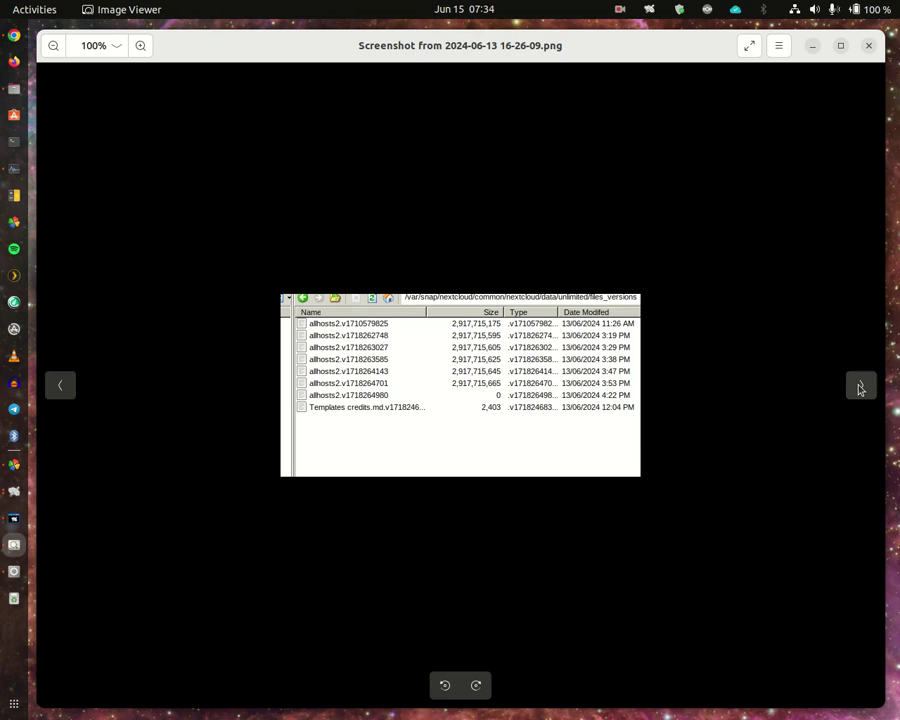
Advance three images to the conflict dialog listing four allhosts2 files
left_click(860, 387)
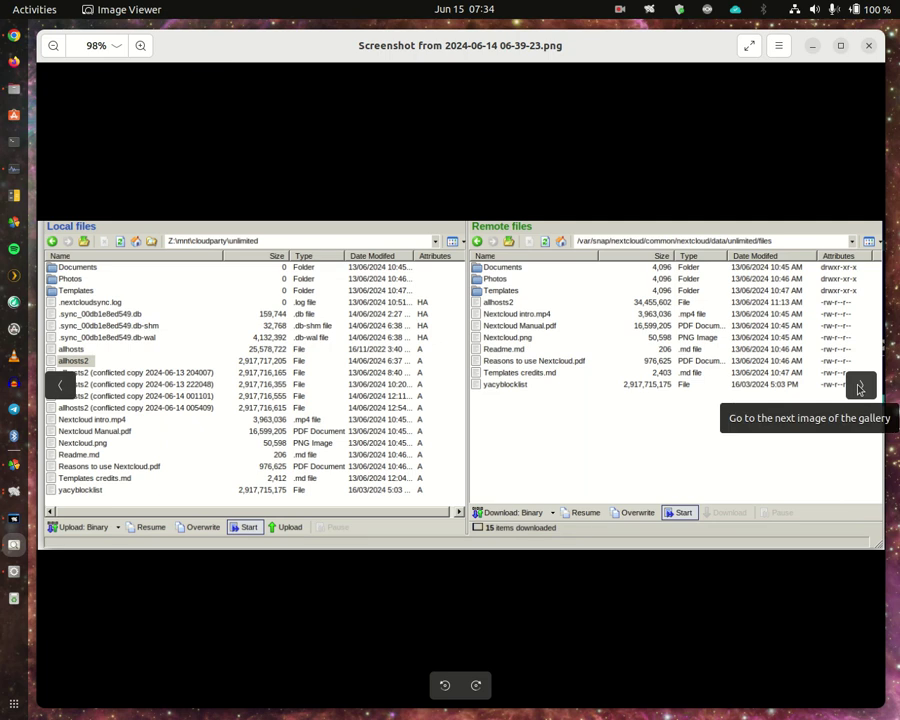
left_click(860, 387)
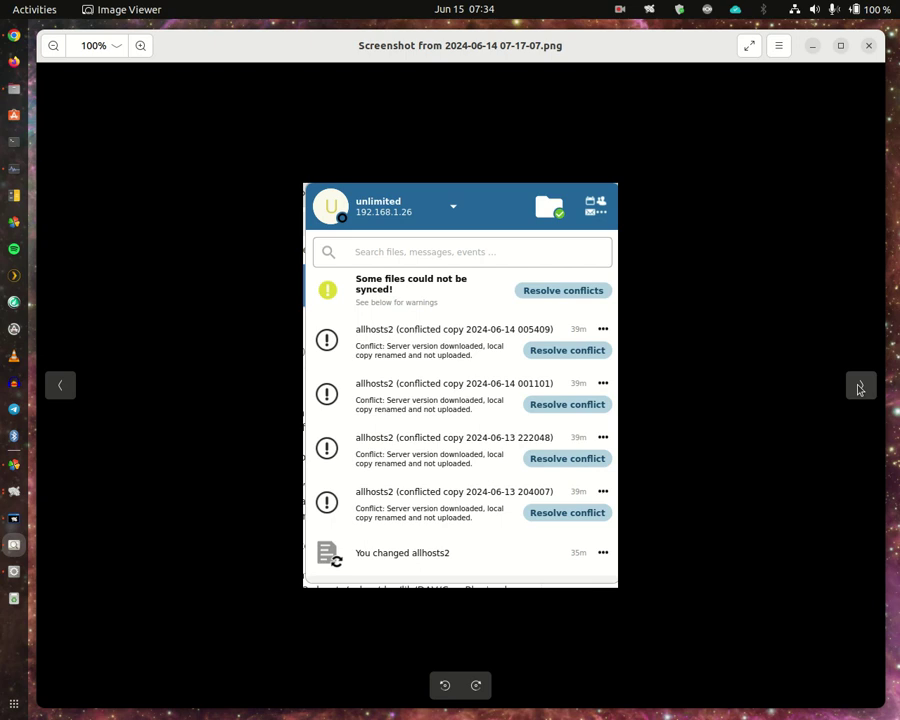
left_click(860, 387)
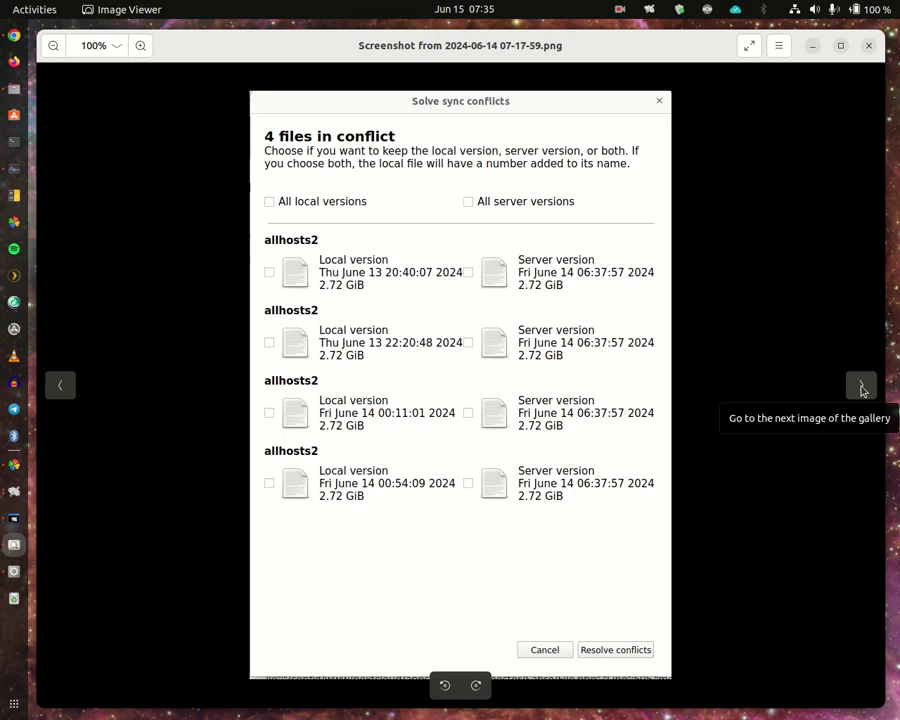
Page past the CPU/network graphs and disk I/O captures to the locked tes110g.img sync activity
left_click(862, 388)
left_click(862, 388)
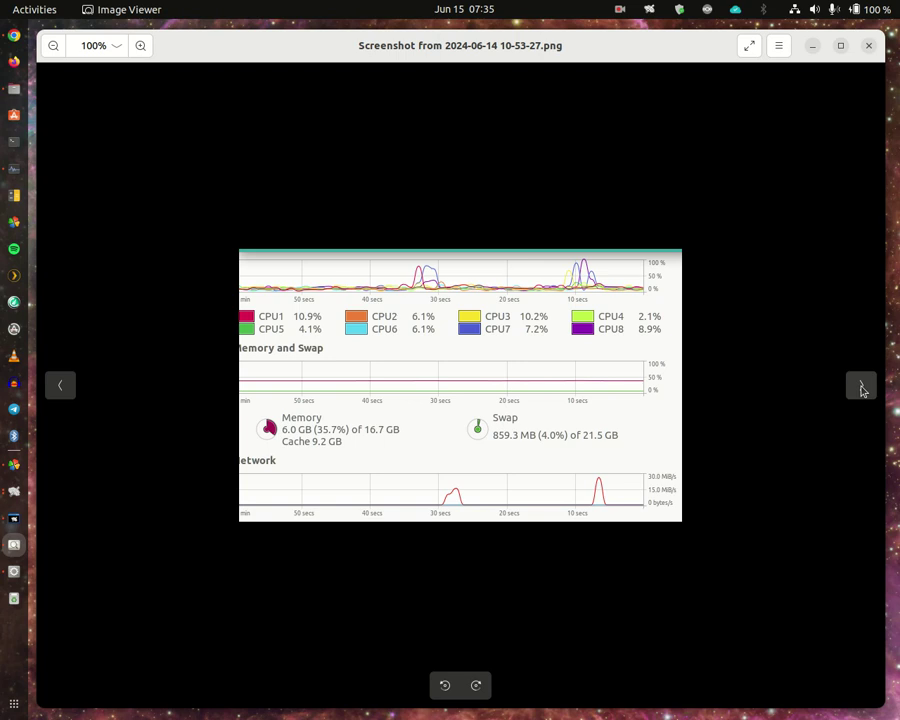
left_click(862, 388)
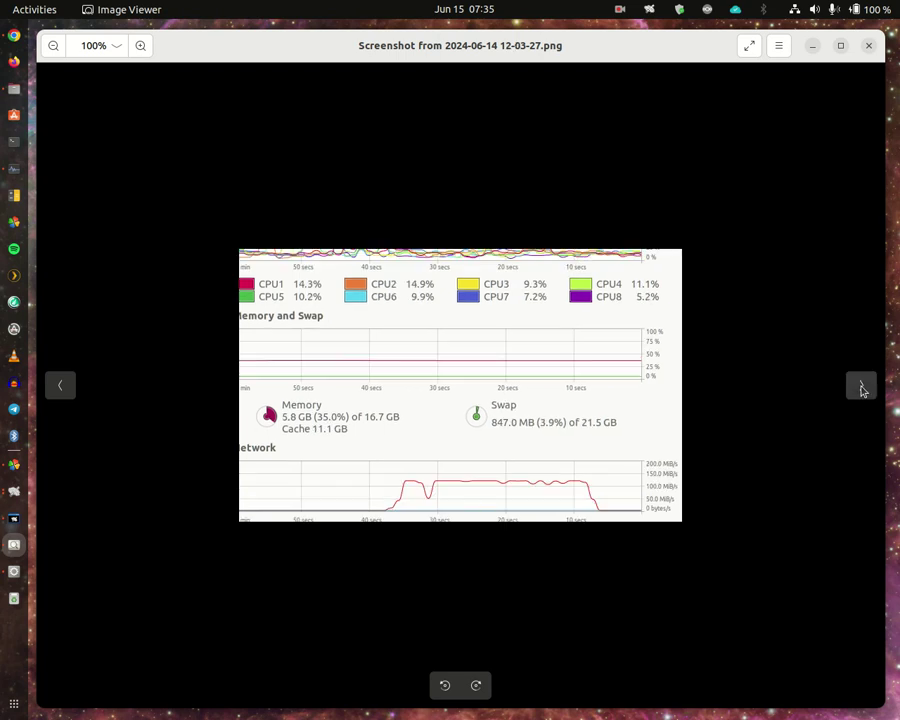
left_click(862, 388)
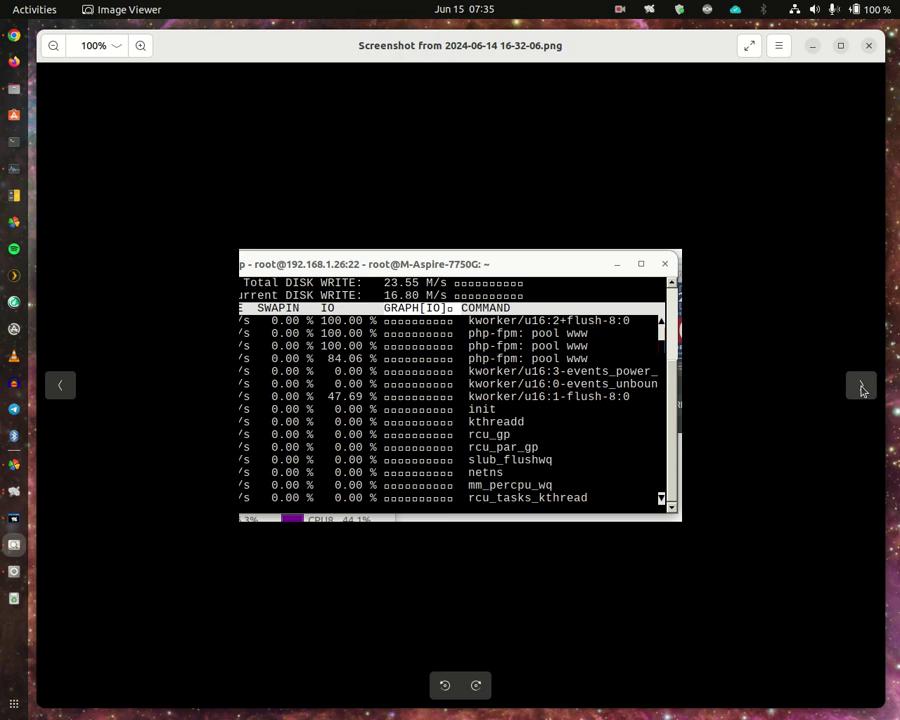
left_click(862, 388)
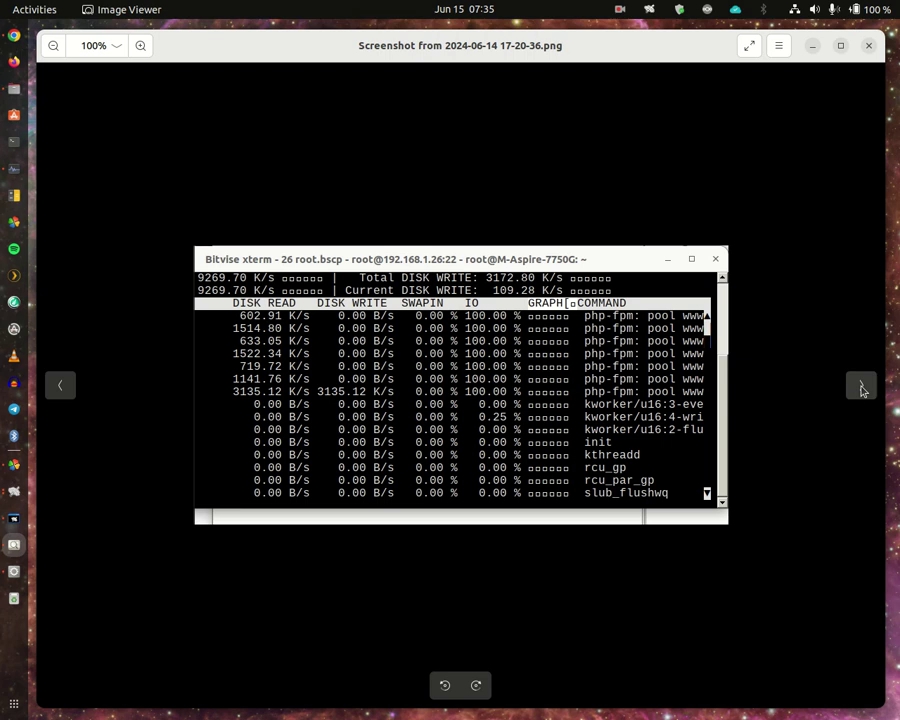
left_click(862, 388)
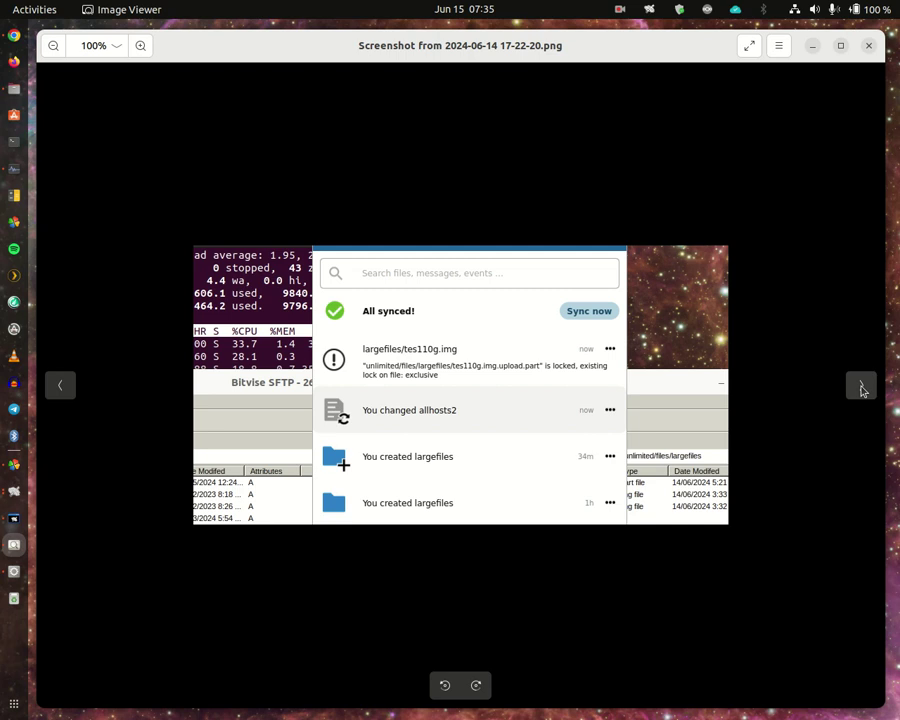
Page through the calculator and SFTP largefiles listings to where tes110g.img is complete
left_click(862, 388)
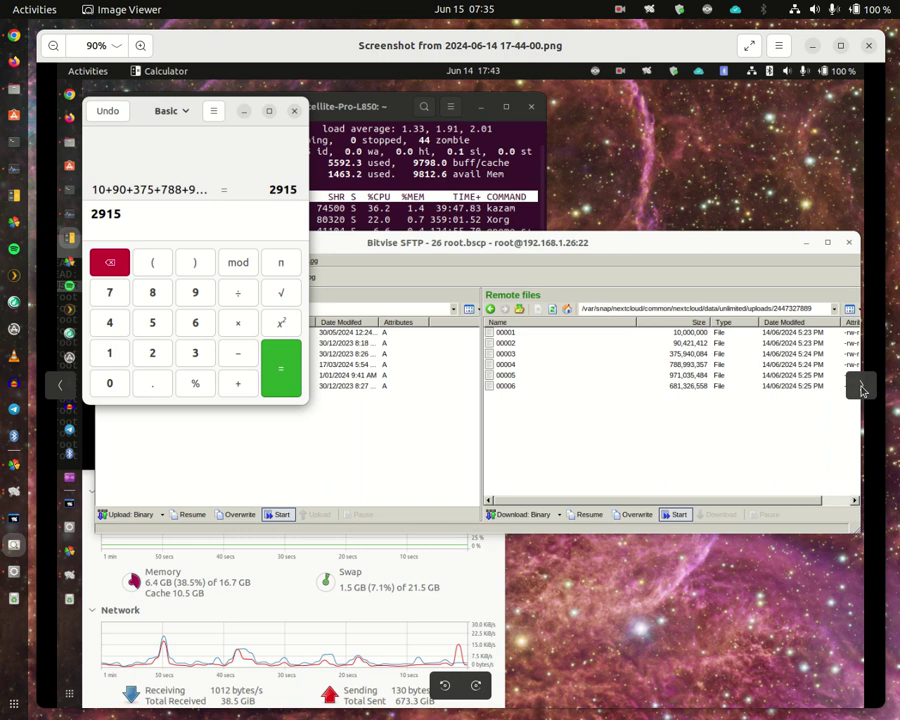
left_click(862, 388)
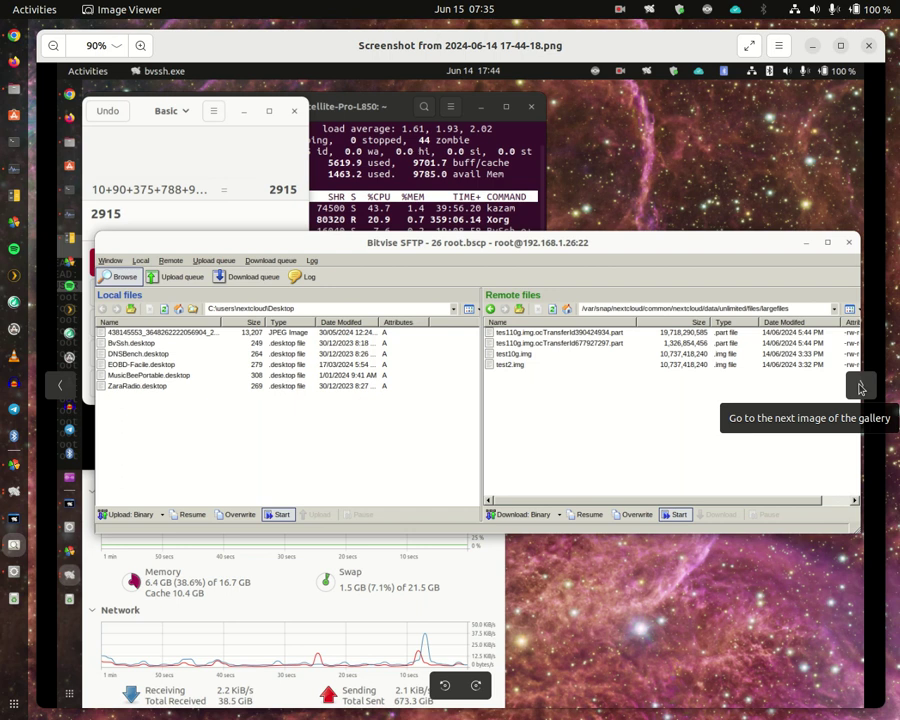
left_click(860, 388)
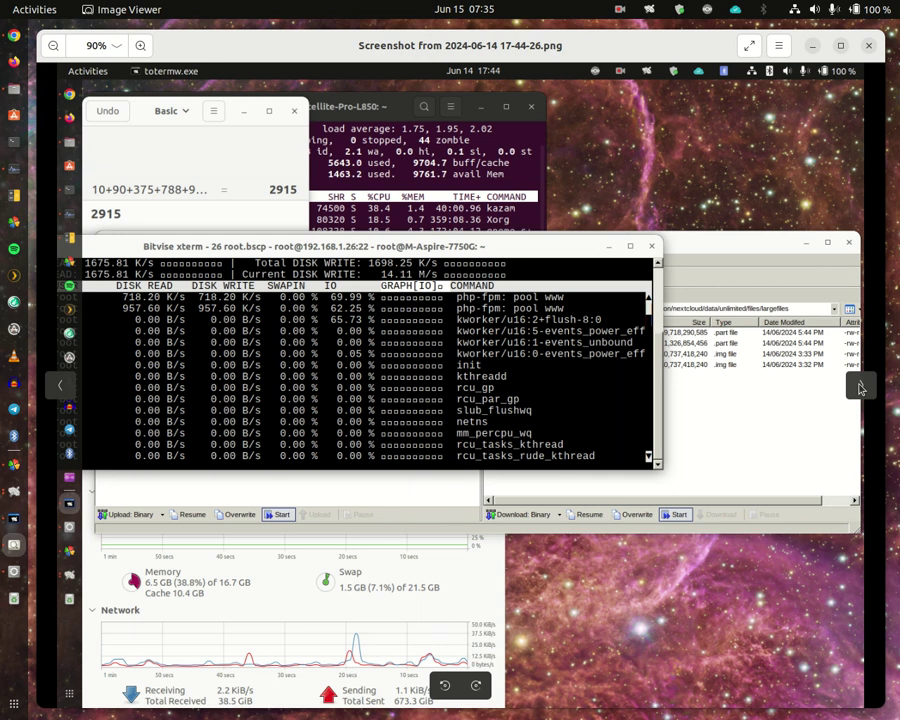
left_click(860, 388)
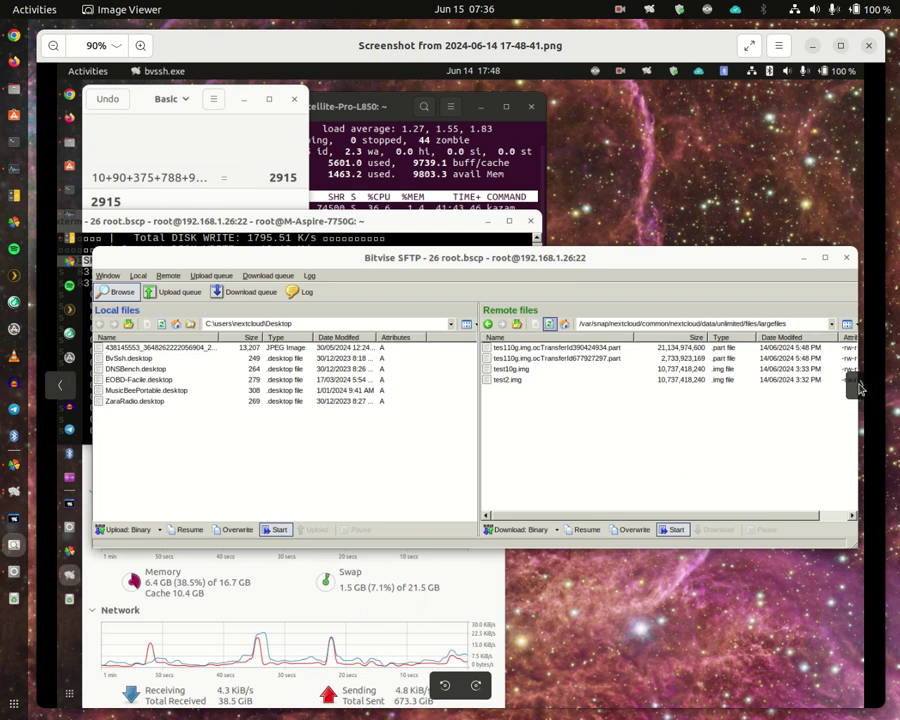
left_click(860, 388)
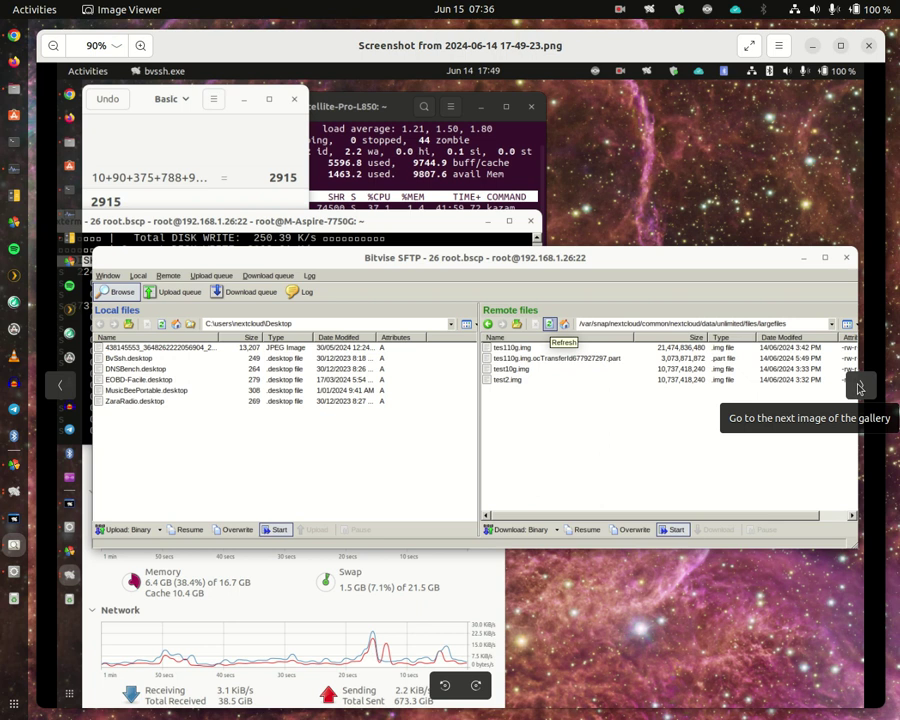
Continue past the empty uploads folder and file manager views to the test2.img syncing warning
left_click(858, 388)
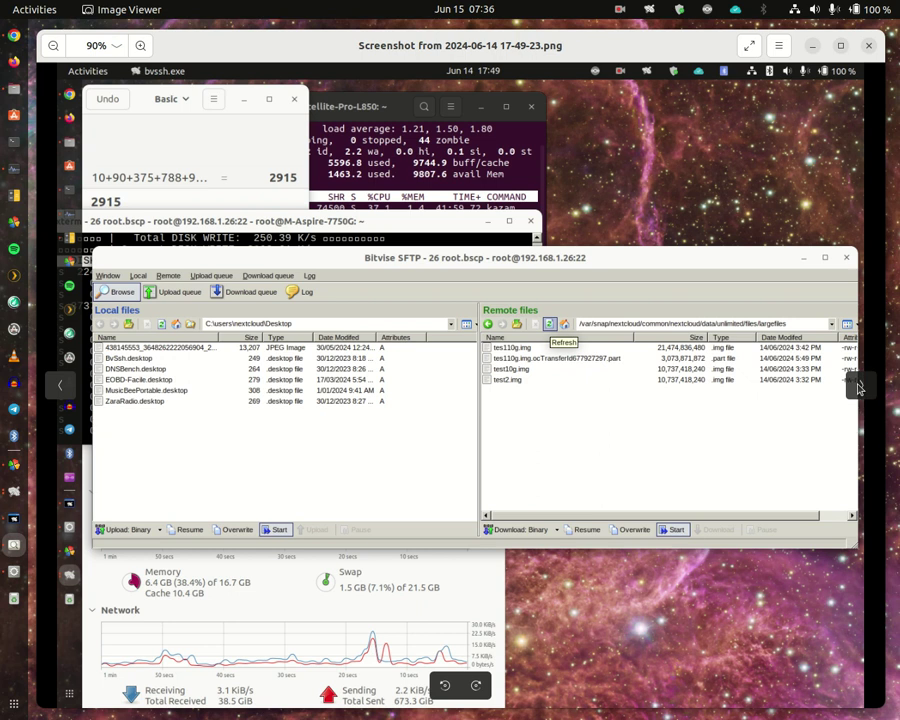
left_click(858, 388)
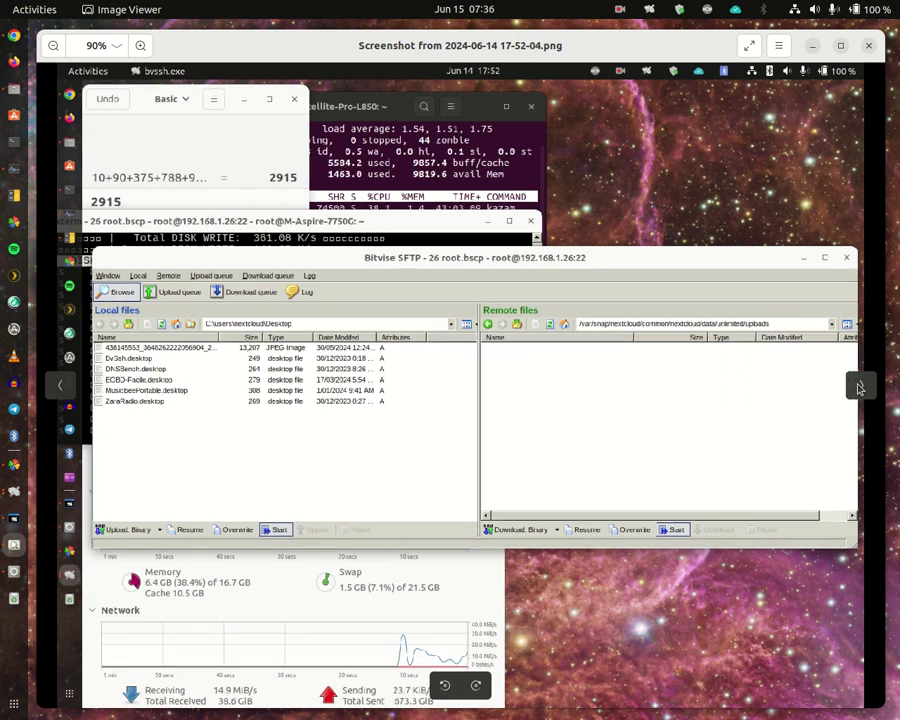
left_click(858, 388)
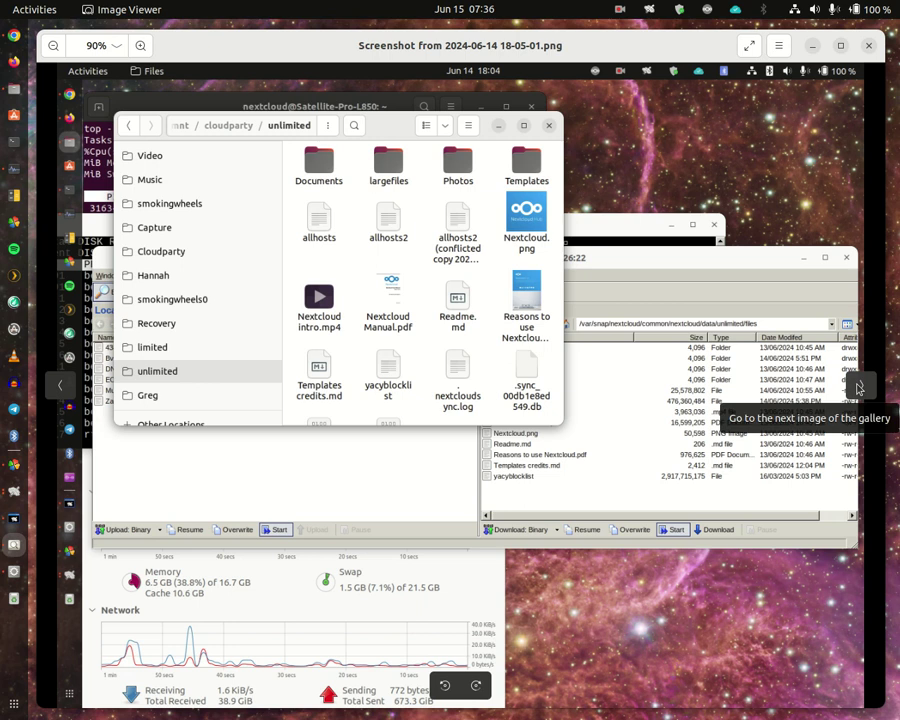
left_click(858, 388)
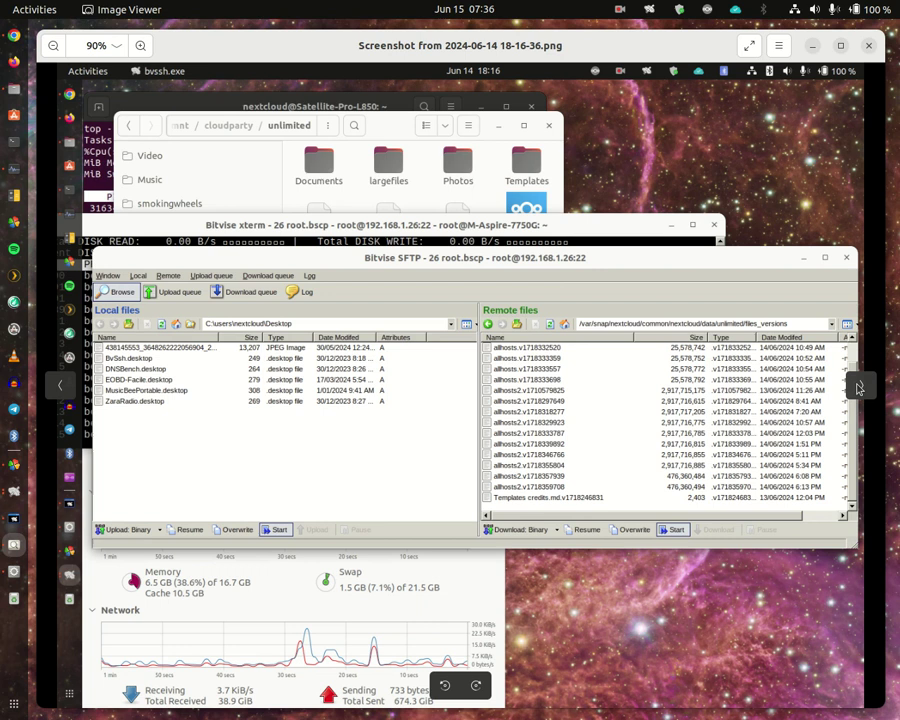
left_click(858, 388)
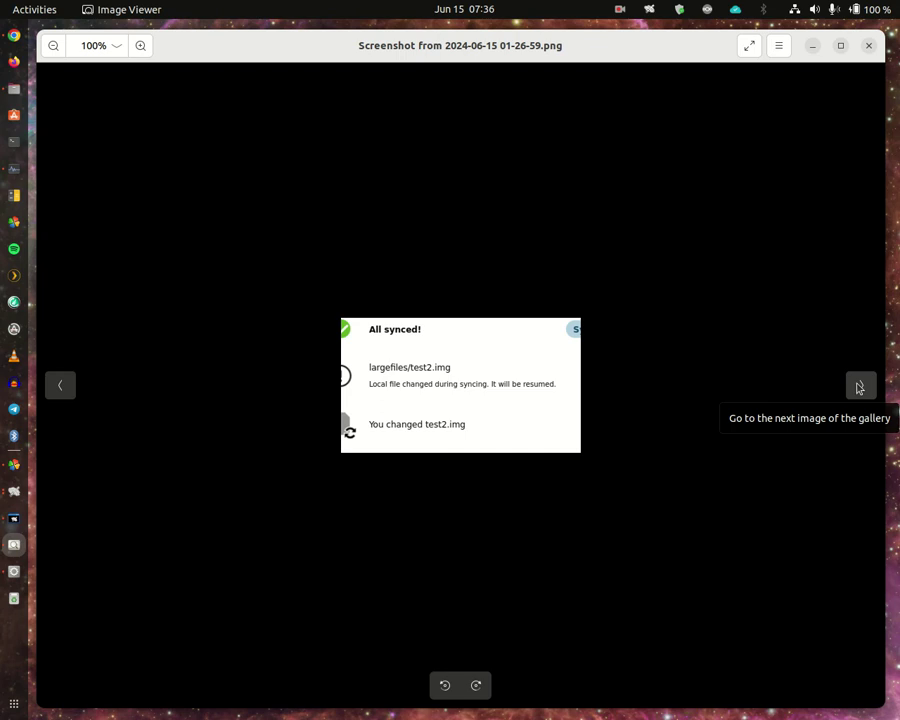
left_click(858, 387)
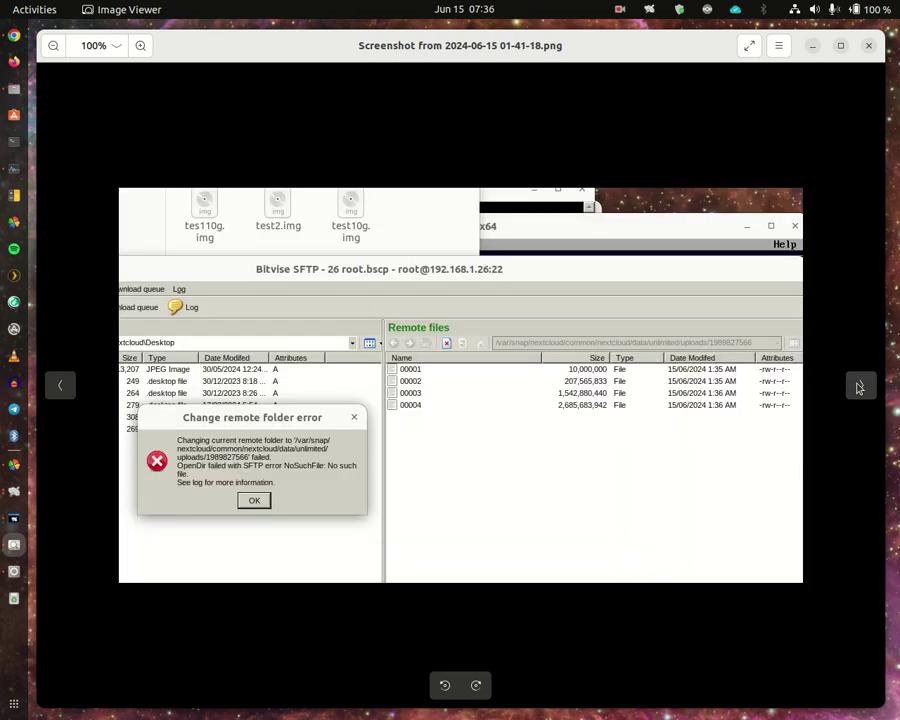
left_click(858, 387)
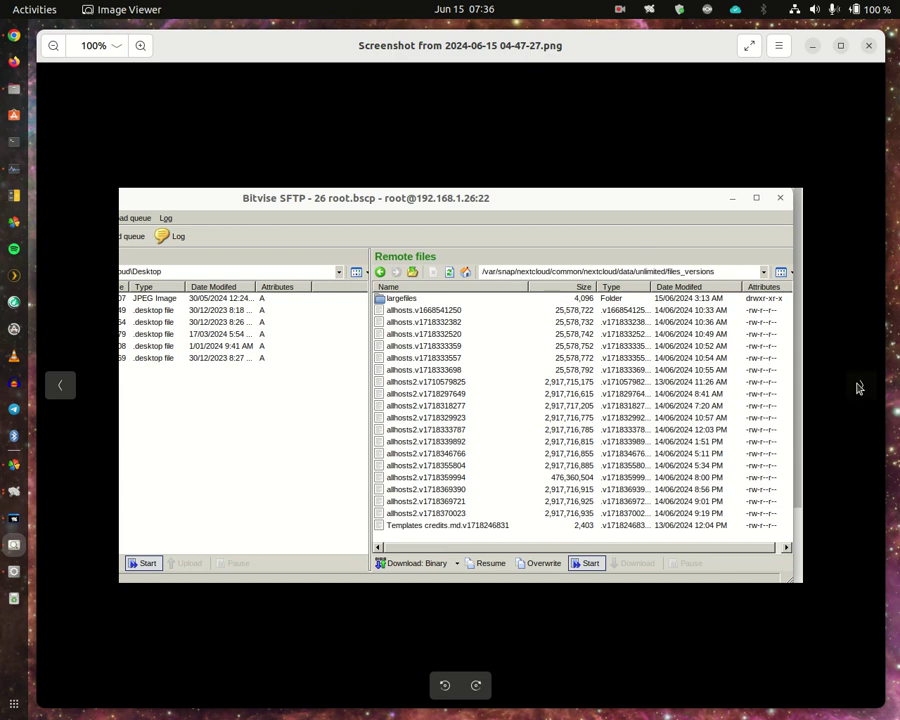
left_click(858, 387)
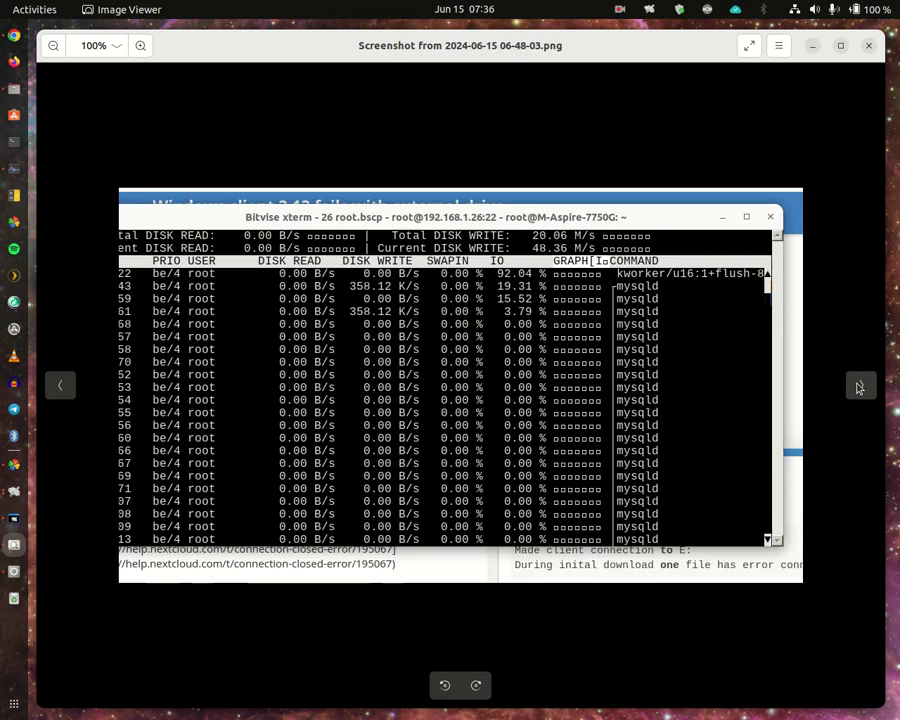
left_click(858, 387)
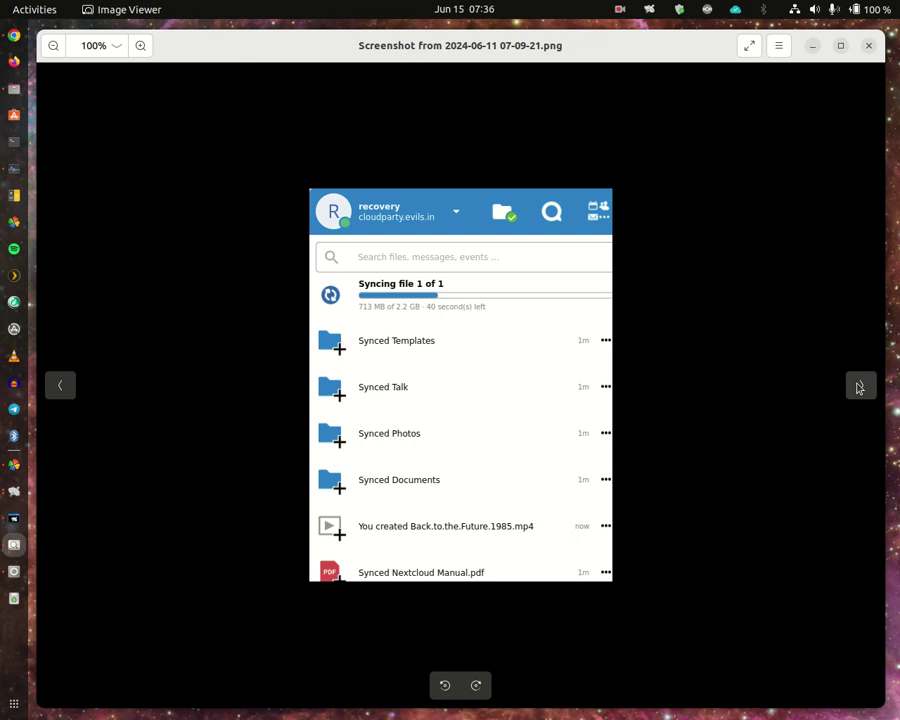
left_click(858, 387)
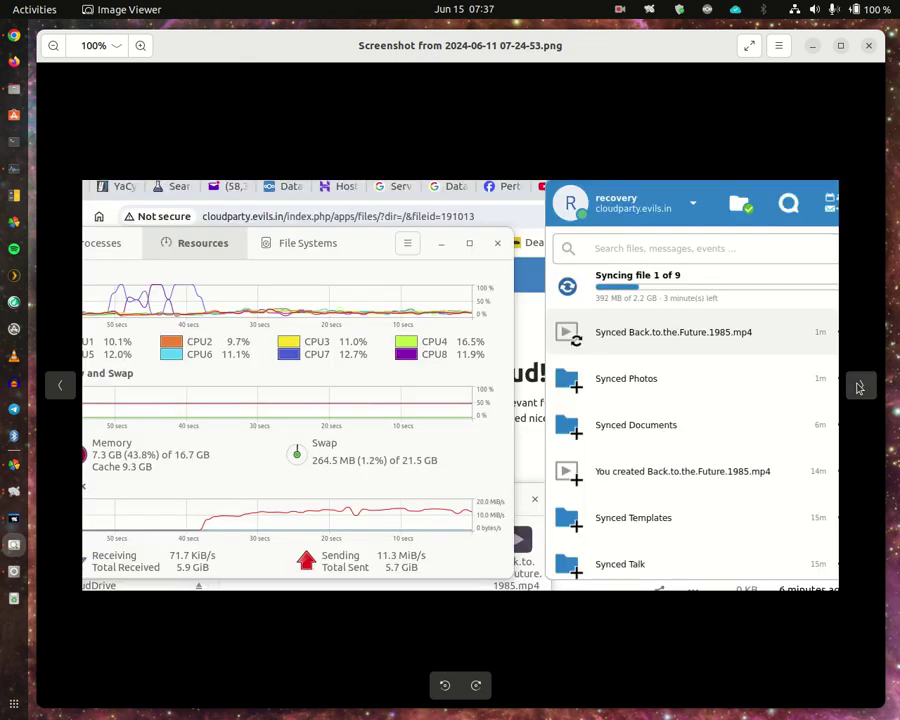
left_click(858, 387)
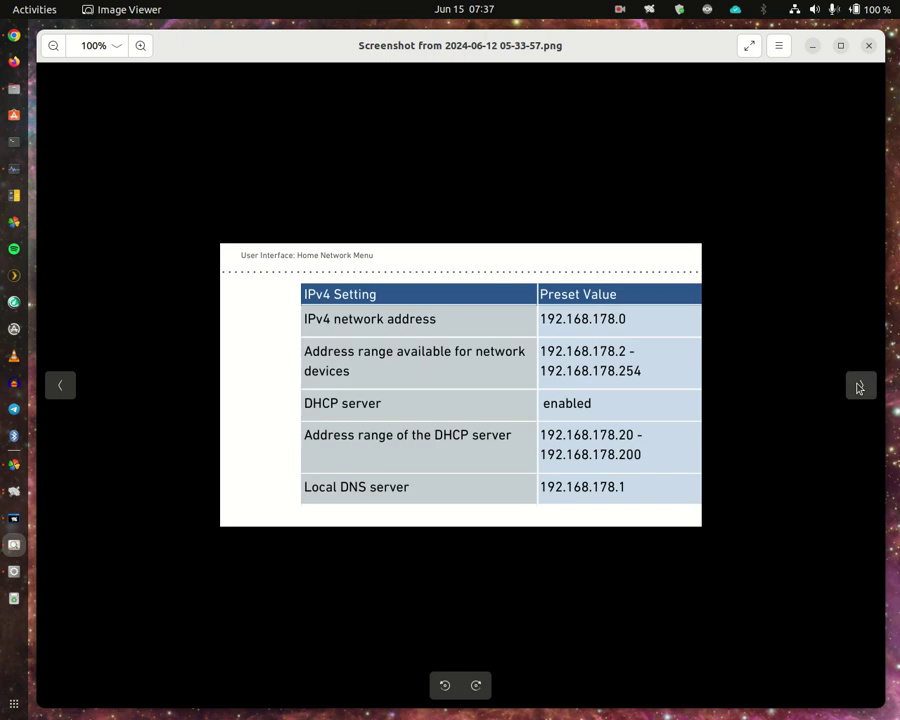
left_click(858, 387)
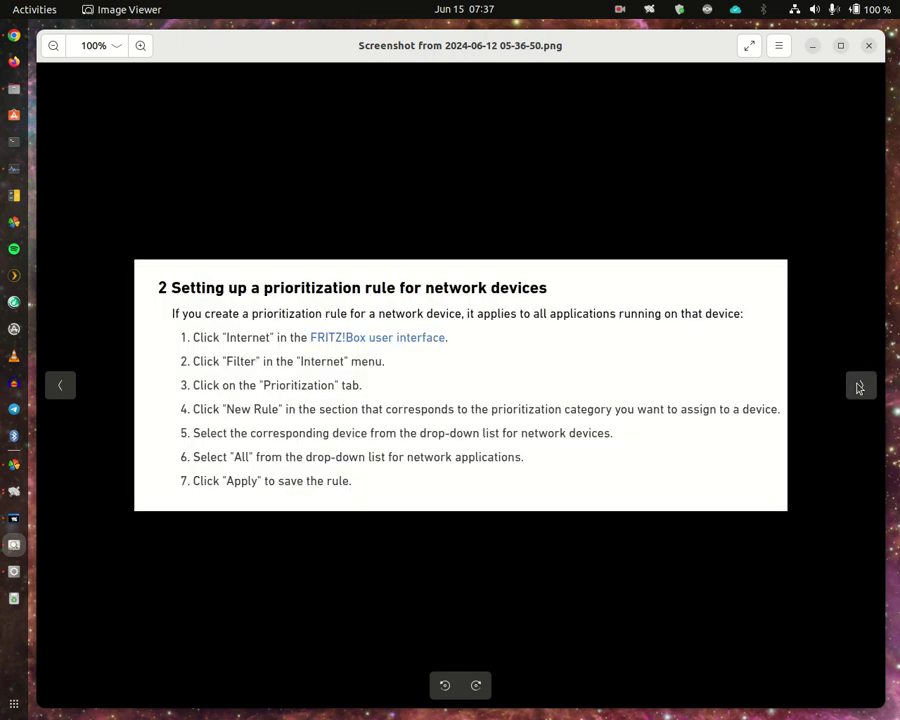
left_click(858, 387)
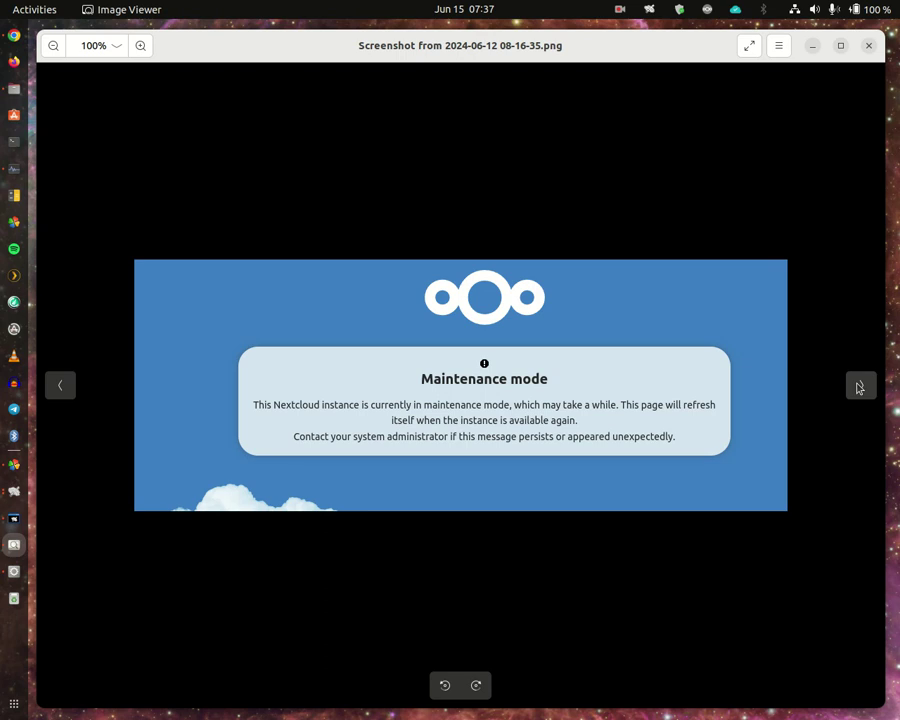